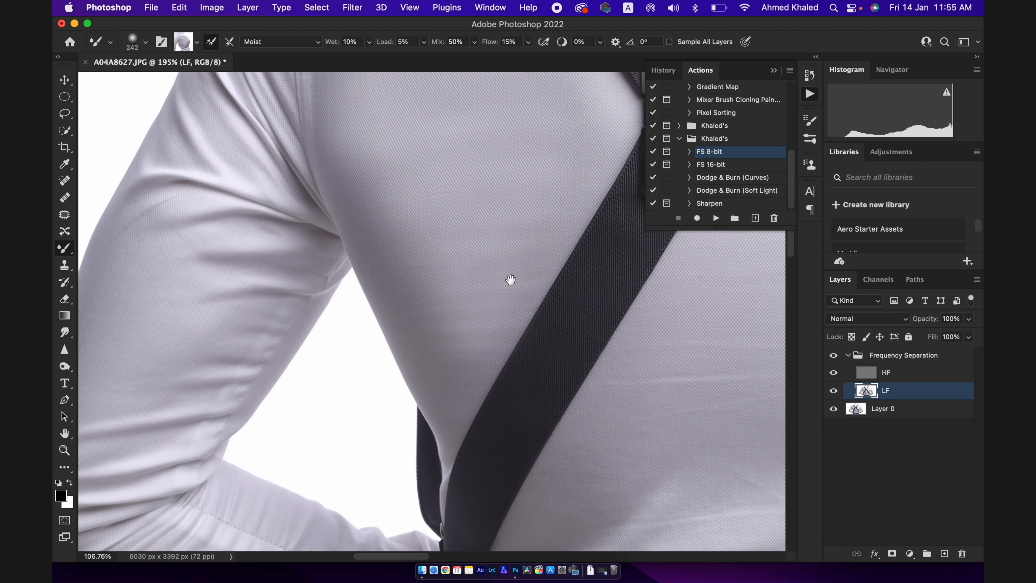
Blend the uneven tones on the shirt back beside the left suspender strap on the LF layer, comparing with Layer 0.
mouse_move(461, 253)
mouse_down()
mouse_move(476, 253)
mouse_move(459, 274)
mouse_up()
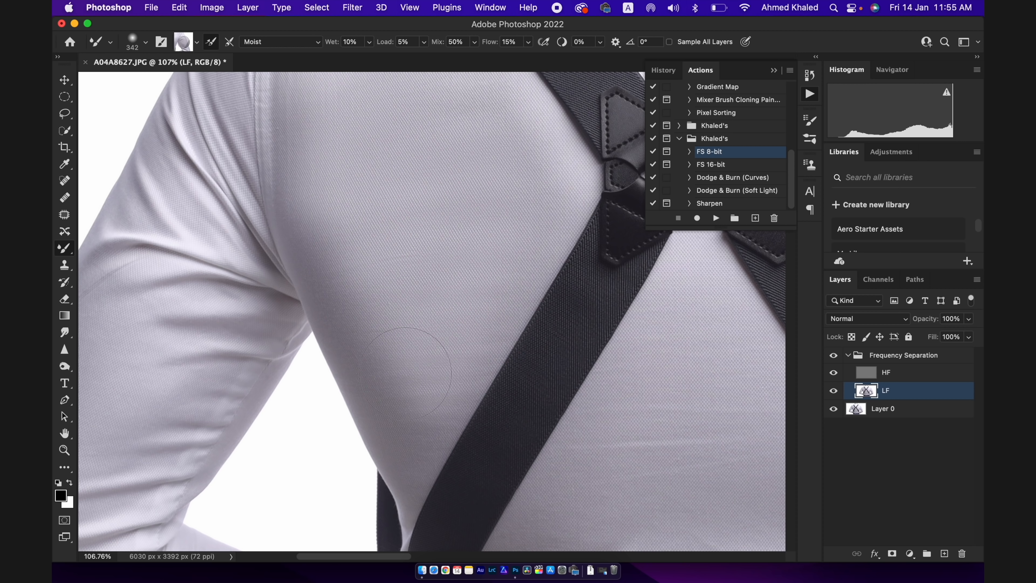
mouse_move(525, 255)
mouse_down()
mouse_move(509, 262)
mouse_move(516, 245)
mouse_up()
drag(515, 239, 506, 290)
alt+click(834, 412)
alt+click(835, 412)
alt+click(836, 412)
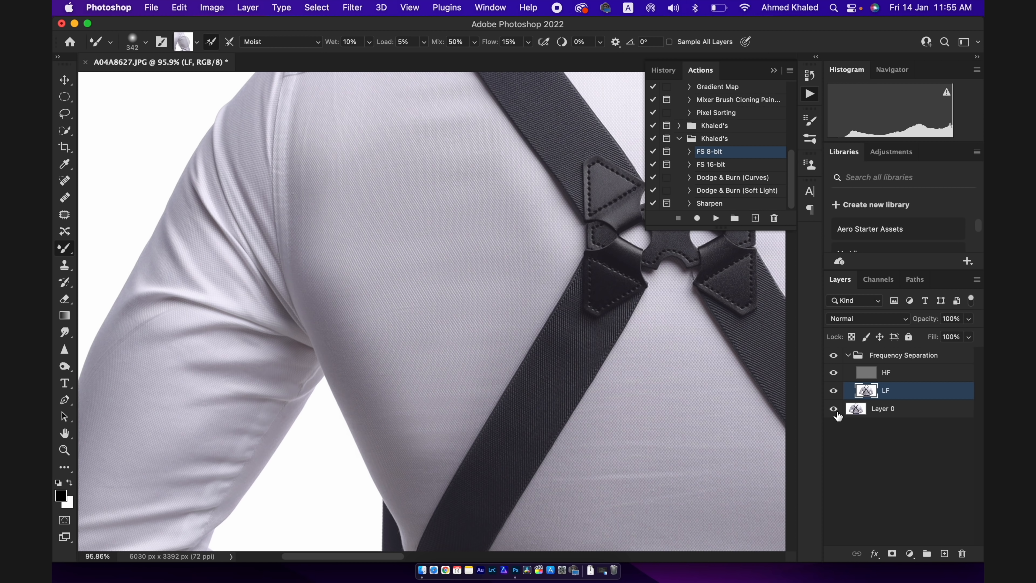
Inspect the retouched shirt back up close and from further out, comparing it with the original Layer 0.
drag(471, 293, 505, 228)
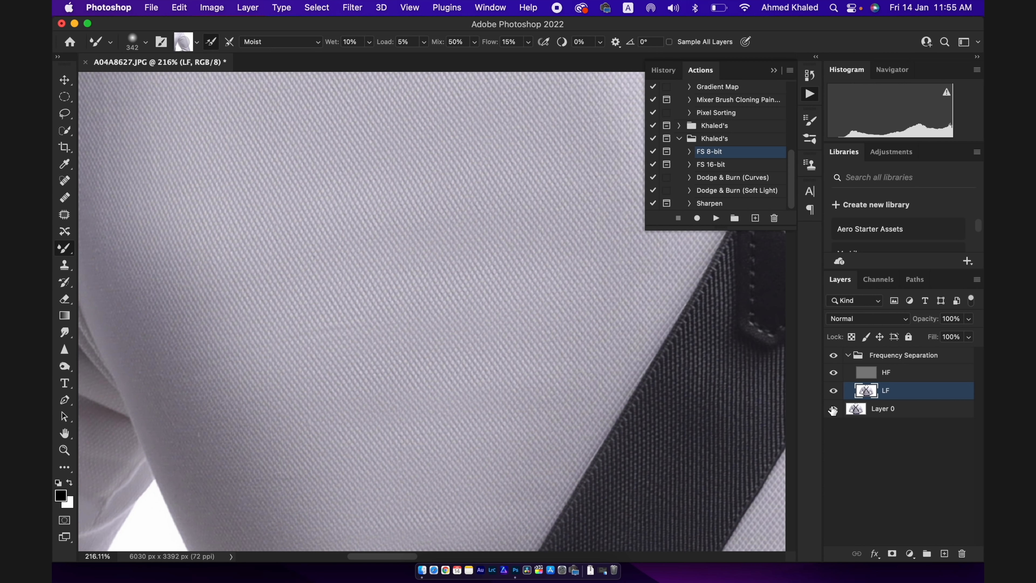
alt+click(833, 411)
scroll(490, 268, up, 3)
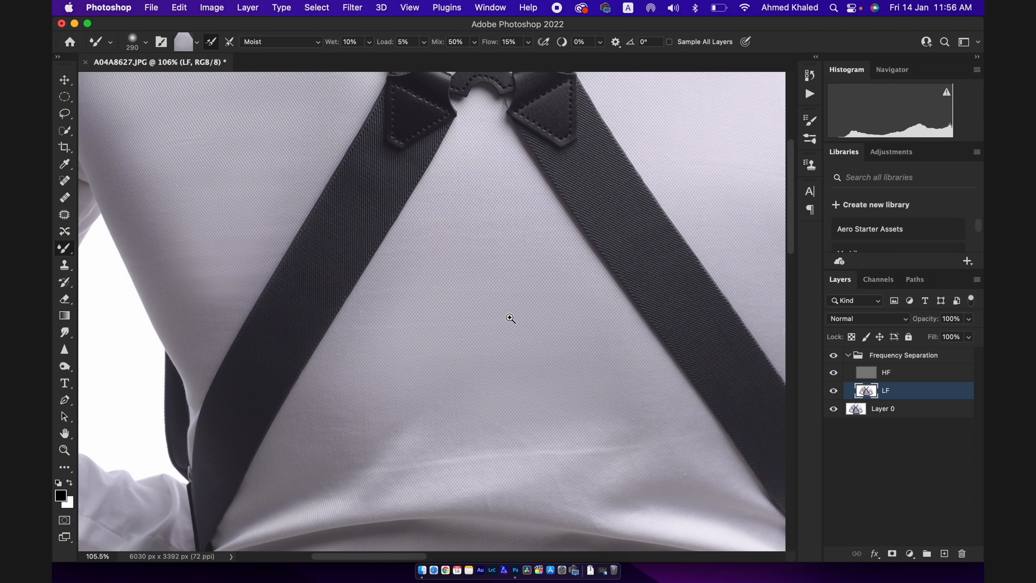
scroll(506, 319, down, 5)
scroll(488, 330, up, 5)
alt+click(834, 409)
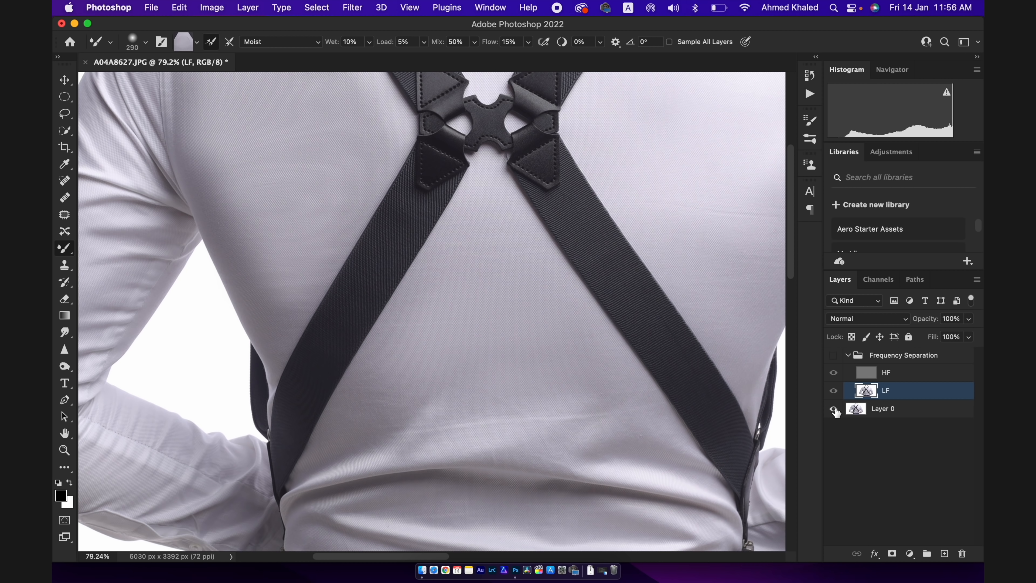
alt+click(834, 410)
Smooth the folds on the left sleeve of the LF layer with the Mixer Brush, comparing with the original Layer 0.
drag(574, 356, 701, 271)
scroll(393, 315, up, 3)
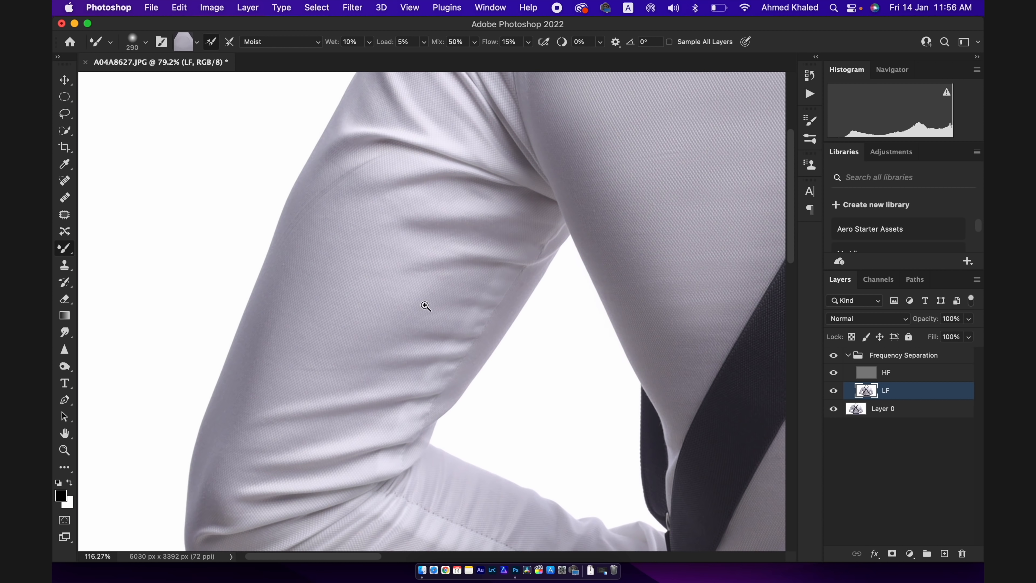
alt+click(351, 297)
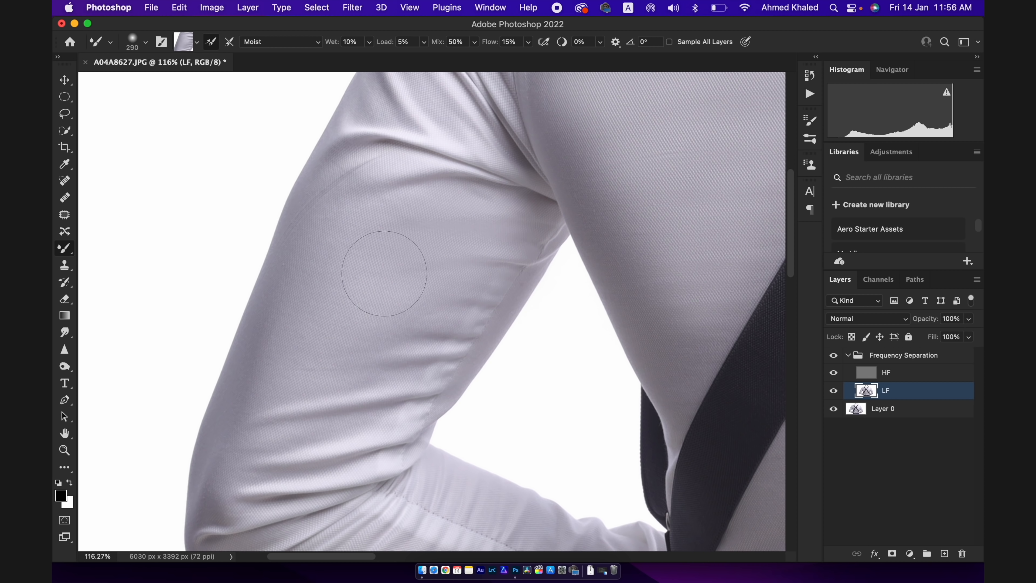
alt+click(835, 410)
alt+click(835, 411)
mouse_move(444, 248)
mouse_down()
mouse_move(514, 242)
mouse_move(451, 262)
mouse_up()
mouse_move(461, 273)
mouse_down()
mouse_move(509, 248)
mouse_move(518, 215)
mouse_move(493, 215)
mouse_up()
mouse_move(450, 297)
mouse_down()
mouse_move(428, 278)
mouse_move(462, 231)
mouse_move(404, 278)
mouse_move(382, 330)
mouse_move(448, 265)
mouse_move(407, 369)
mouse_up()
drag(377, 301, 333, 283)
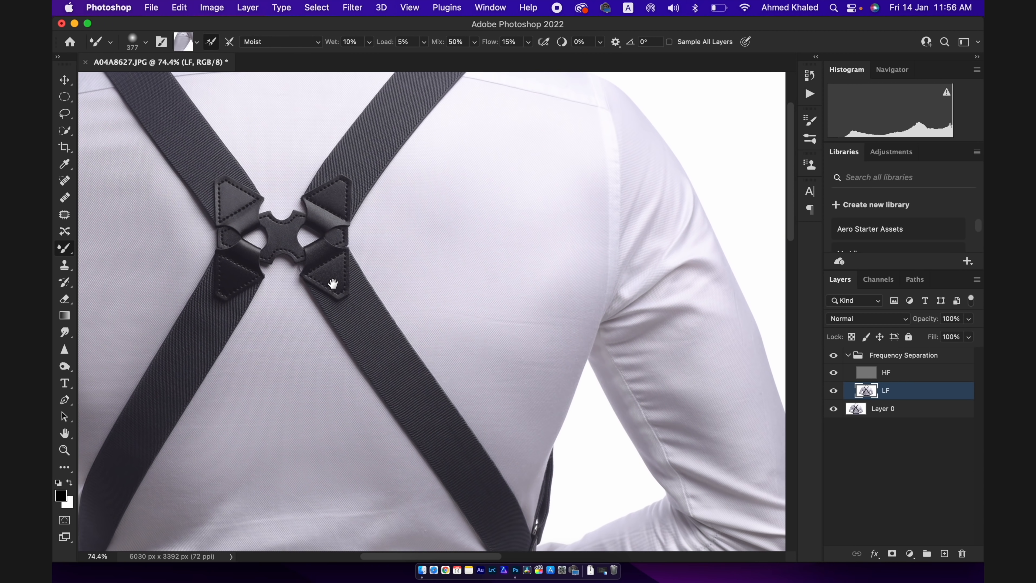
Blend the folds on the right upper sleeve and around the armpit on the LF layer with the Mixer Brush.
mouse_move(652, 324)
mouse_down()
mouse_move(536, 281)
mouse_move(565, 261)
mouse_move(571, 228)
mouse_move(566, 329)
mouse_move(566, 317)
mouse_up()
alt+click(591, 326)
alt+click(574, 360)
alt+click(593, 330)
mouse_move(577, 359)
mouse_down()
mouse_move(551, 347)
mouse_move(518, 291)
mouse_move(586, 408)
mouse_move(592, 368)
mouse_move(603, 384)
mouse_move(583, 406)
mouse_move(523, 299)
mouse_move(572, 387)
mouse_up()
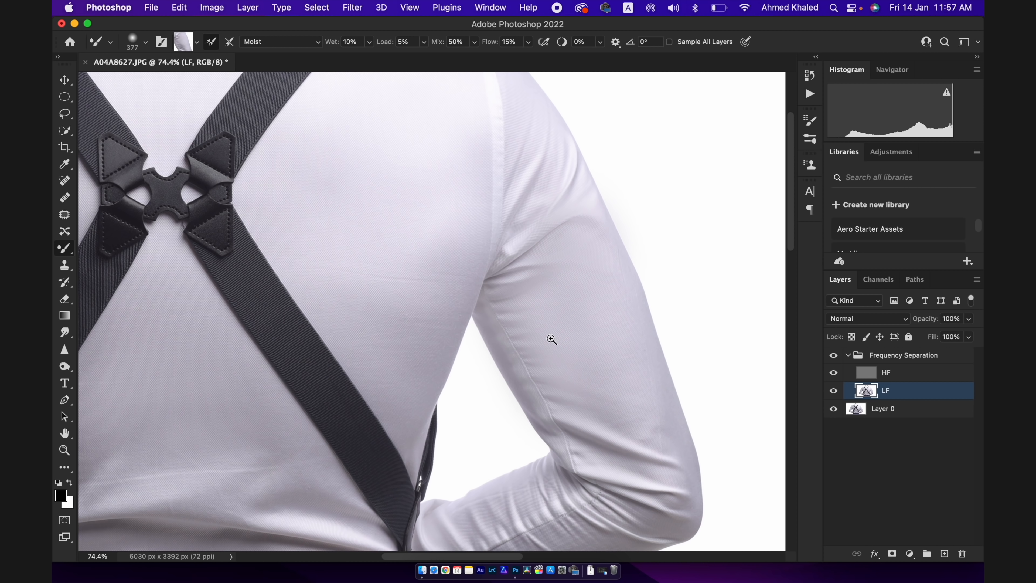
Compare the smoothed right sleeve with the original Layer 0 in both overall and close-up views.
click(551, 339)
alt+click(833, 412)
alt+click(835, 415)
alt+click(833, 417)
alt+click(831, 420)
drag(589, 419, 620, 415)
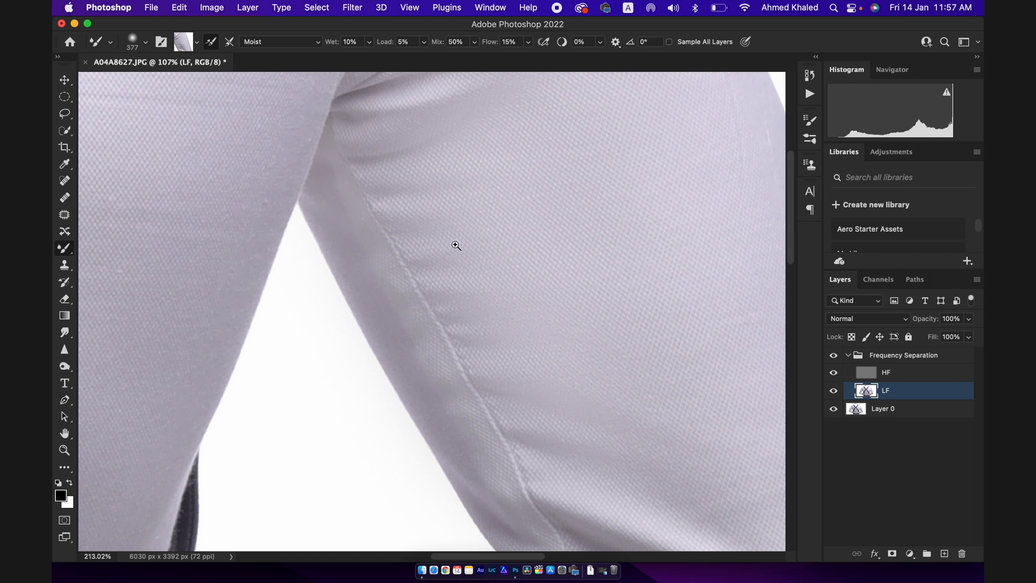
alt+click(832, 413)
alt+click(828, 415)
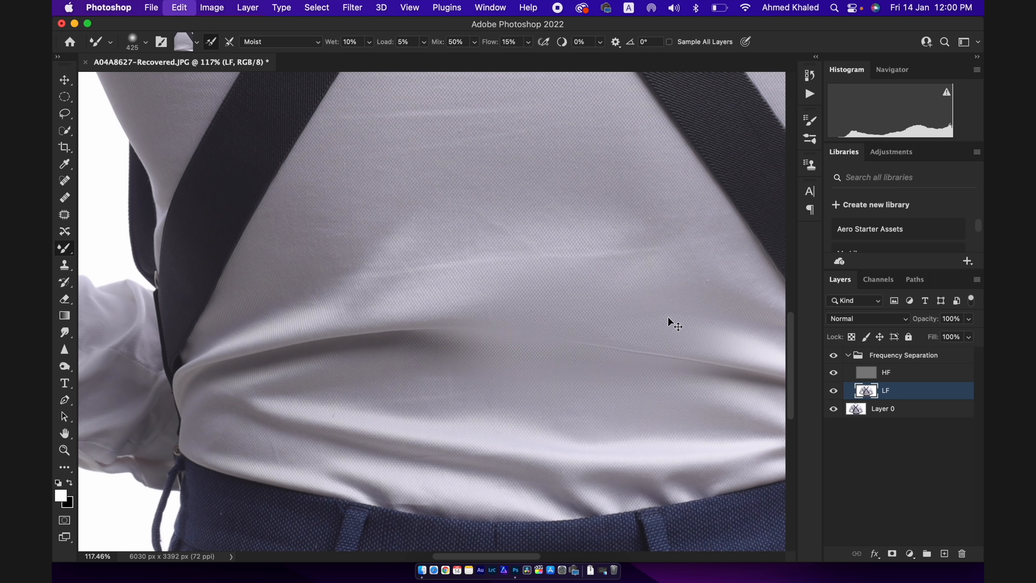
Set the Mixer Brush flow to 8% and soften the deep crease across the lower back of the shirt.
click(528, 42)
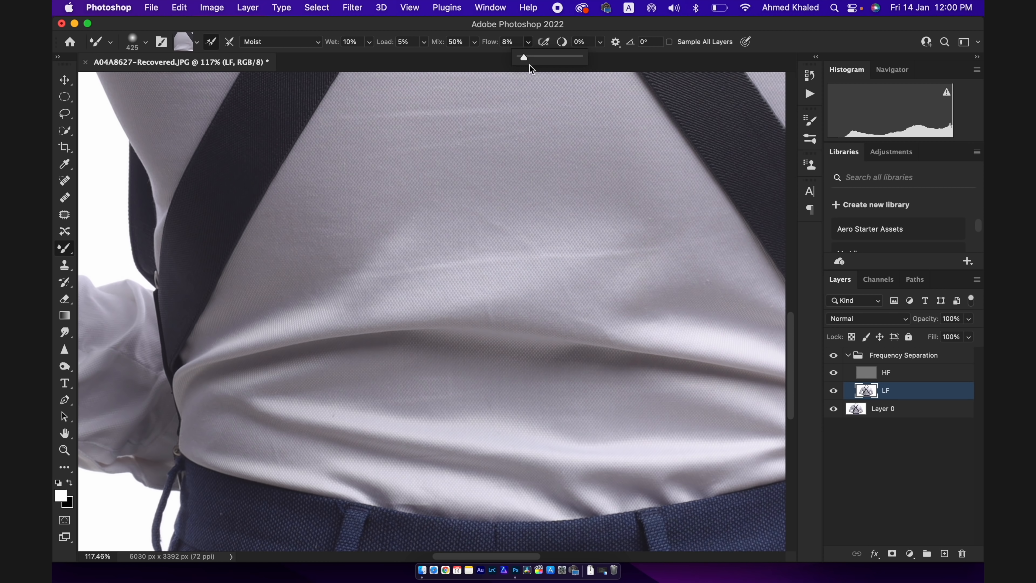
click(495, 161)
mouse_move(639, 332)
mouse_down()
mouse_move(535, 335)
mouse_move(307, 360)
mouse_move(349, 338)
mouse_move(443, 319)
mouse_move(343, 343)
mouse_move(440, 320)
mouse_move(606, 325)
mouse_move(714, 359)
mouse_up()
mouse_move(624, 364)
mouse_down()
mouse_move(601, 369)
mouse_move(608, 364)
mouse_up()
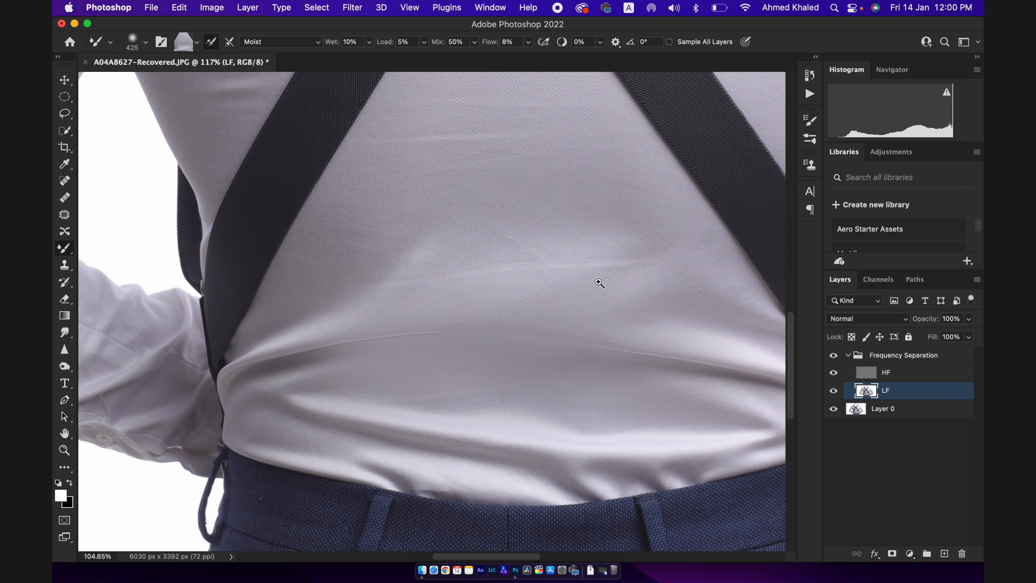
Blend the bright patch on the lower back and both ends of the crease below it on the LF layer.
drag(612, 272, 478, 278)
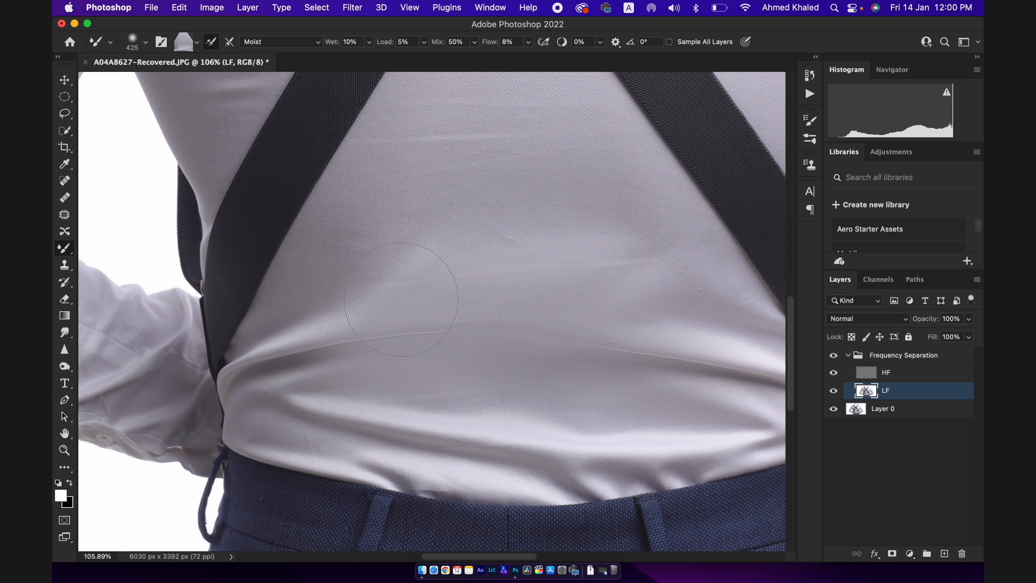
drag(317, 365, 403, 327)
mouse_move(608, 347)
mouse_down()
mouse_move(718, 381)
mouse_move(676, 356)
mouse_move(703, 356)
mouse_up()
drag(556, 365, 664, 364)
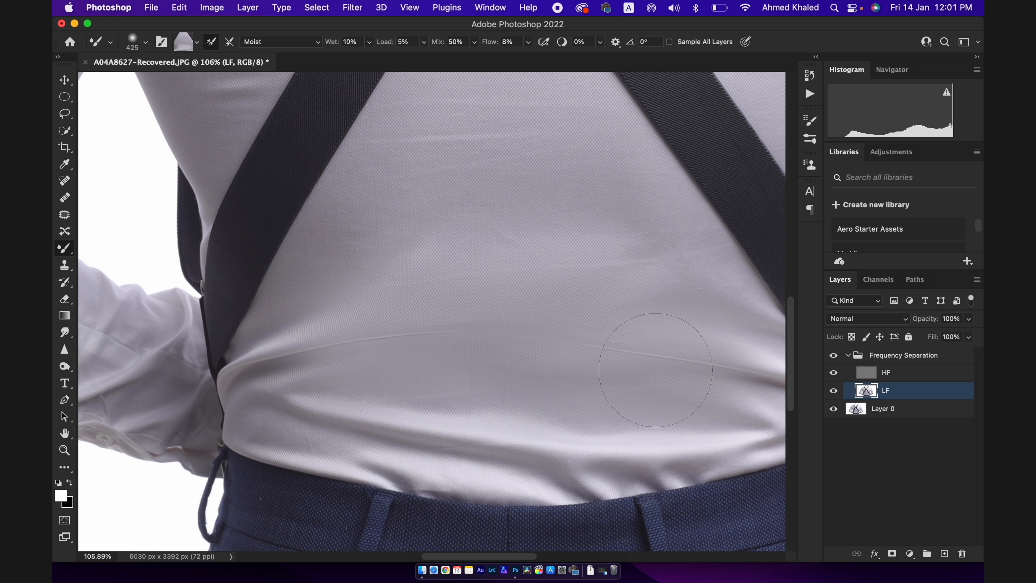
drag(492, 340, 559, 337)
drag(586, 377, 635, 365)
Set up the Clone Stamp on the HF layer to sample the Current Layer with a flow of 68%.
click(900, 362)
click(902, 373)
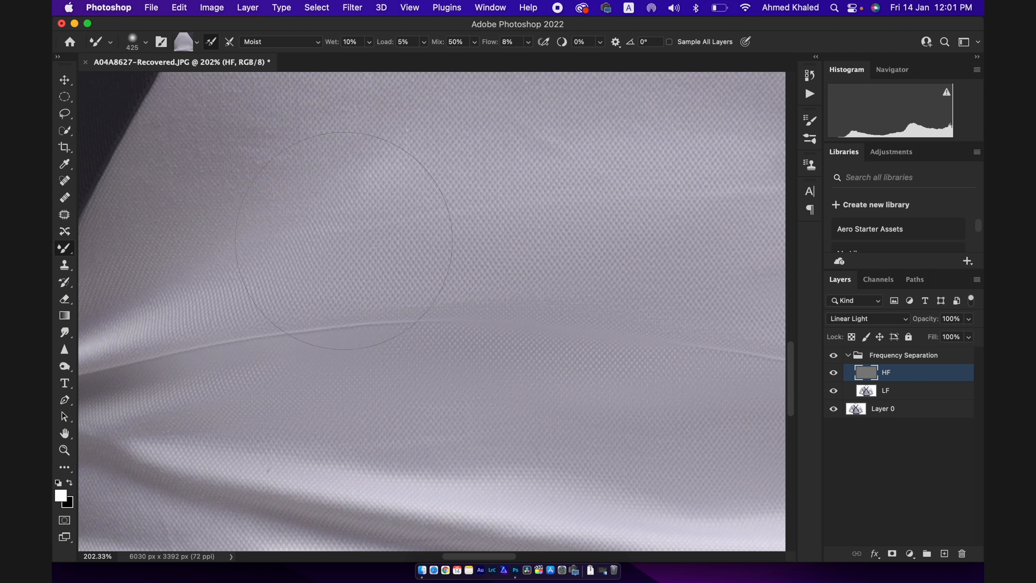
click(69, 268)
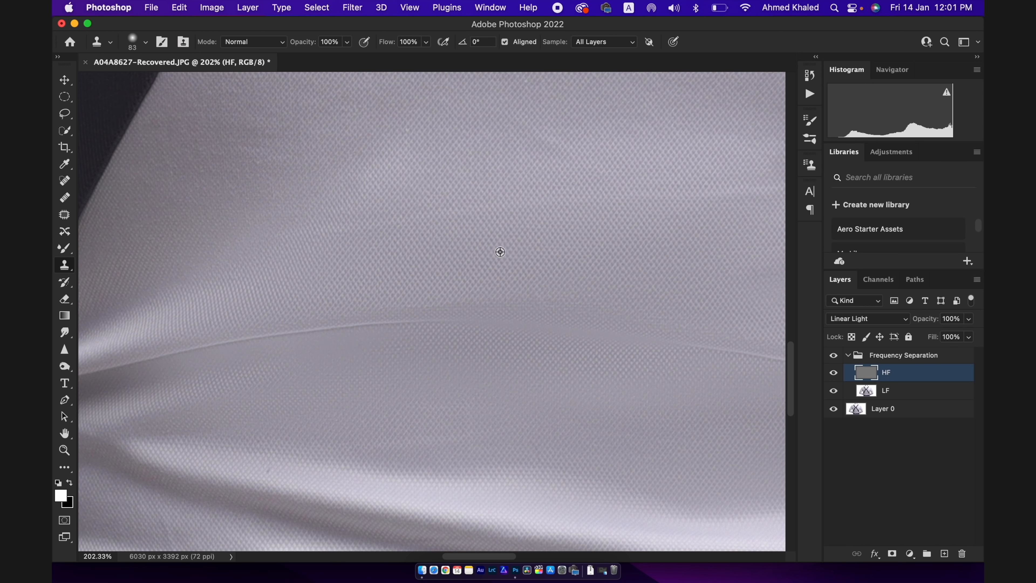
drag(550, 296, 506, 301)
click(612, 42)
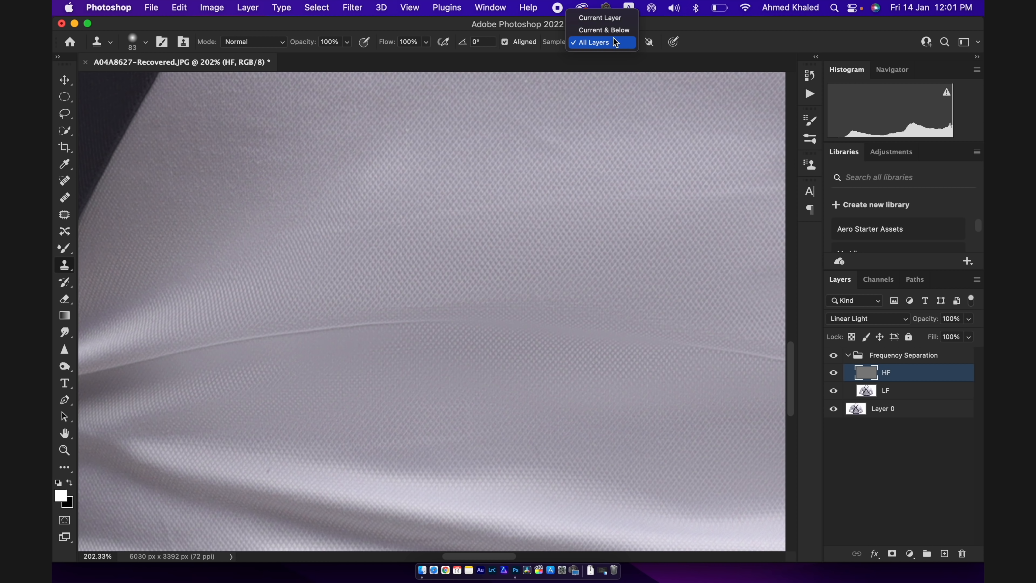
click(617, 21)
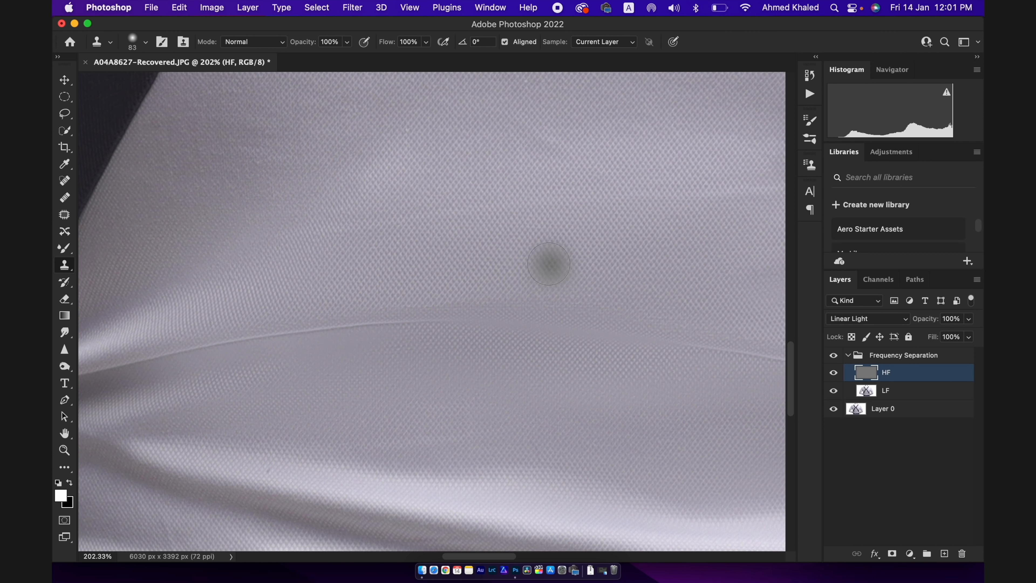
click(426, 42)
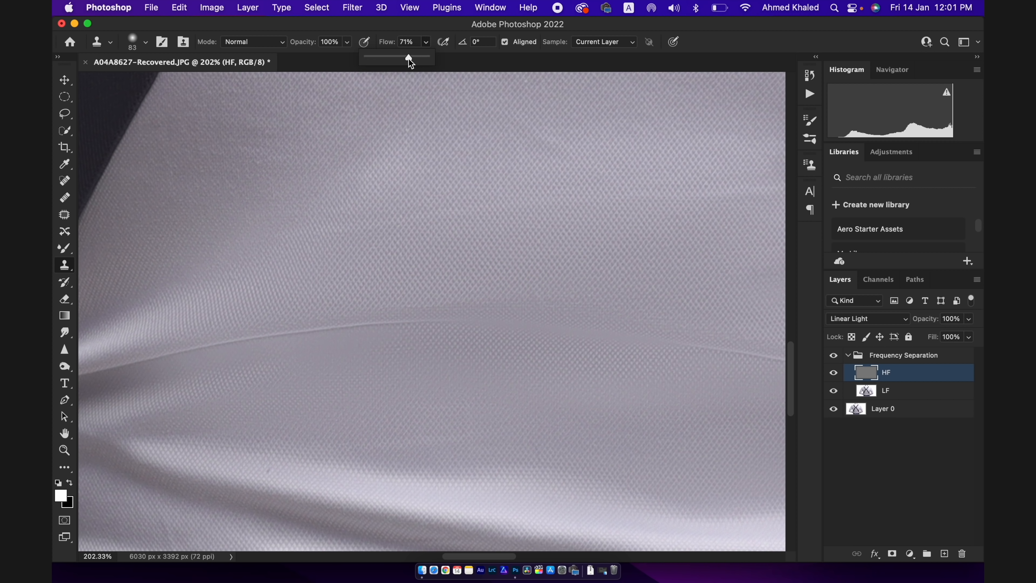
Clone clean fabric texture on the HF layer over the thin crease line, working across the lower back to the right strap.
alt+click(505, 237)
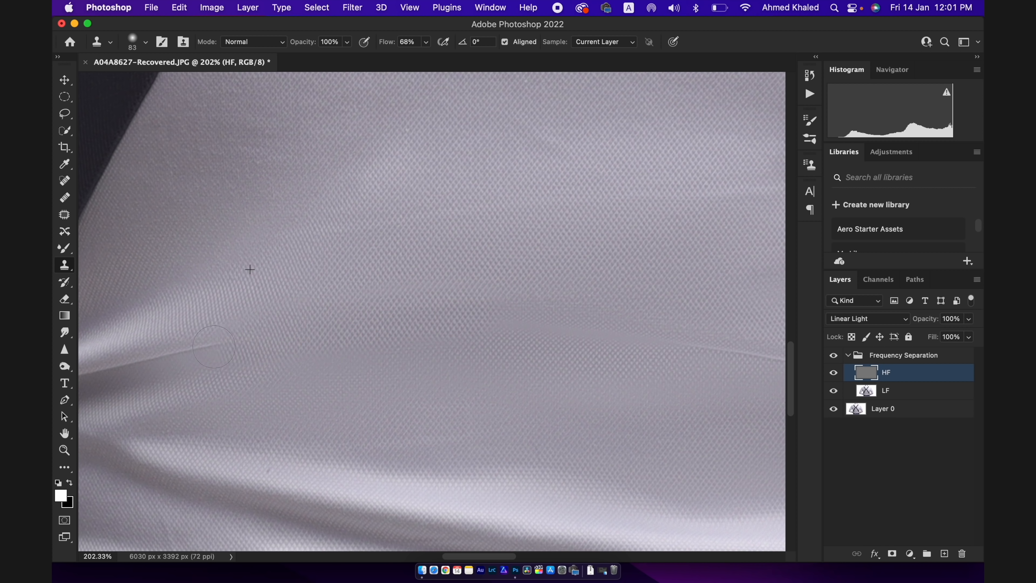
mouse_move(603, 286)
mouse_down()
mouse_move(585, 301)
mouse_move(502, 303)
mouse_up()
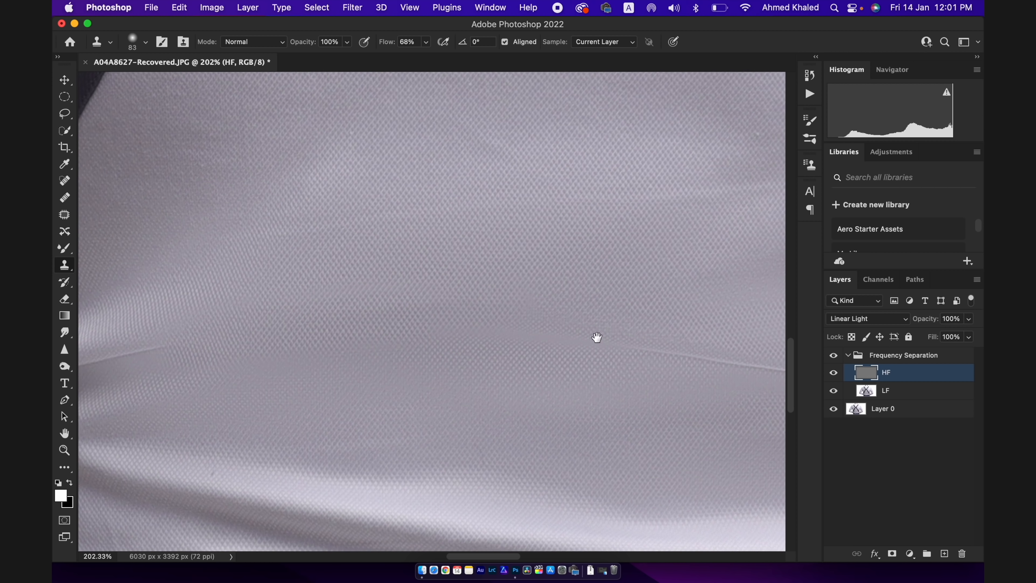
drag(597, 338, 529, 258)
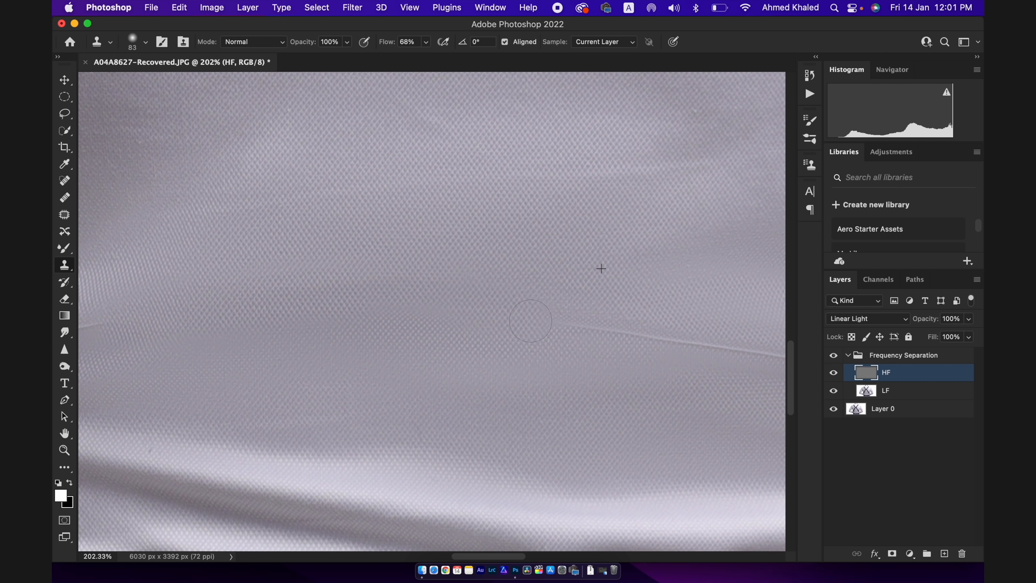
drag(584, 340, 505, 272)
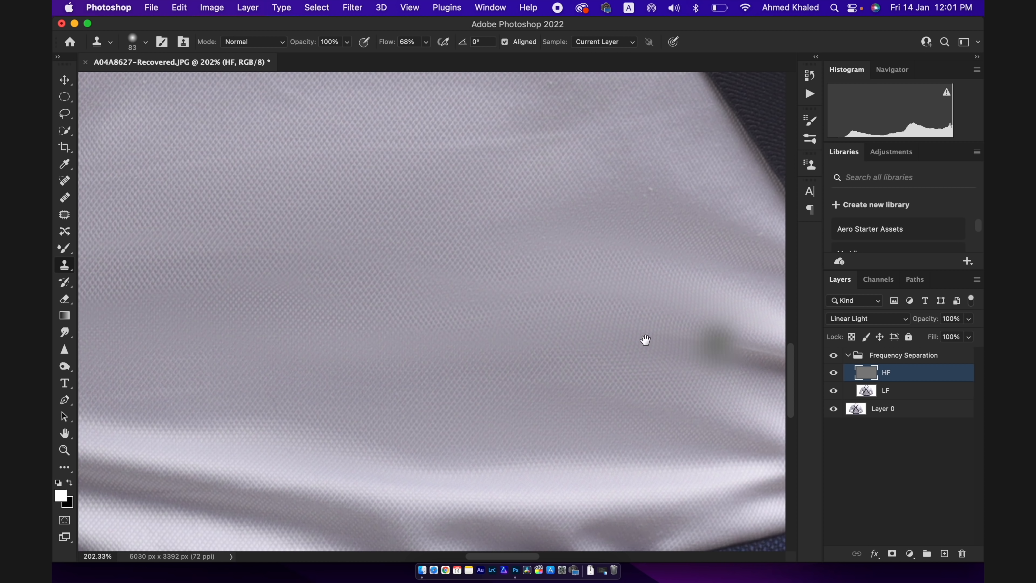
drag(646, 342, 523, 318)
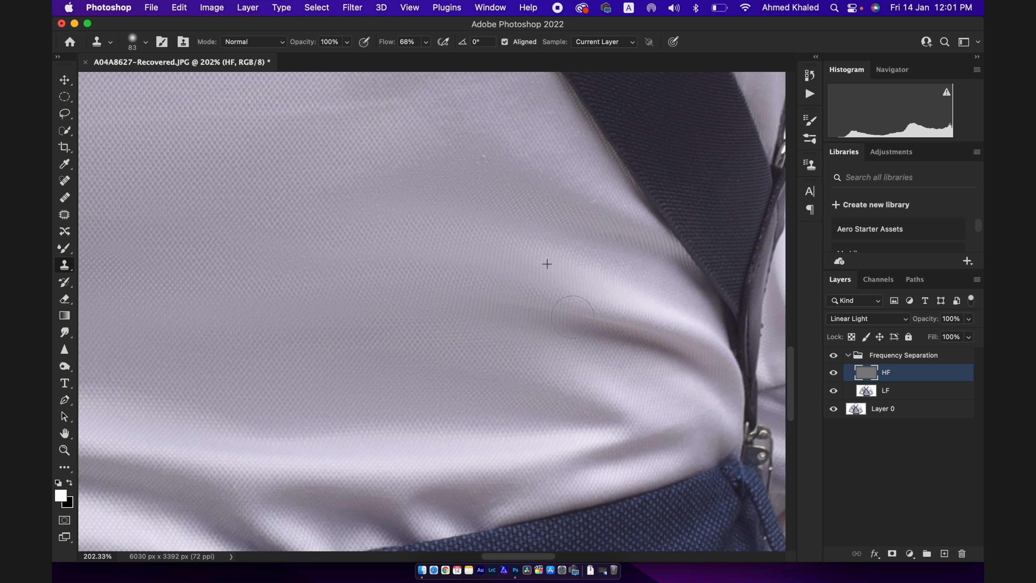
drag(501, 312, 518, 273)
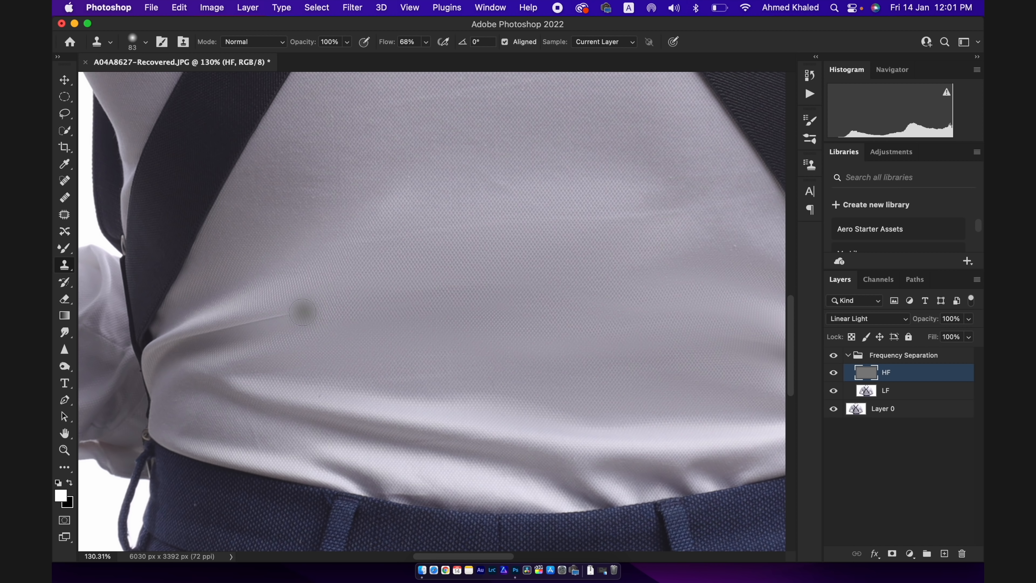
Clone fabric texture over the remaining crease line near the left strap and the faint line above it.
drag(234, 325, 245, 322)
alt+click(400, 260)
drag(349, 247, 385, 238)
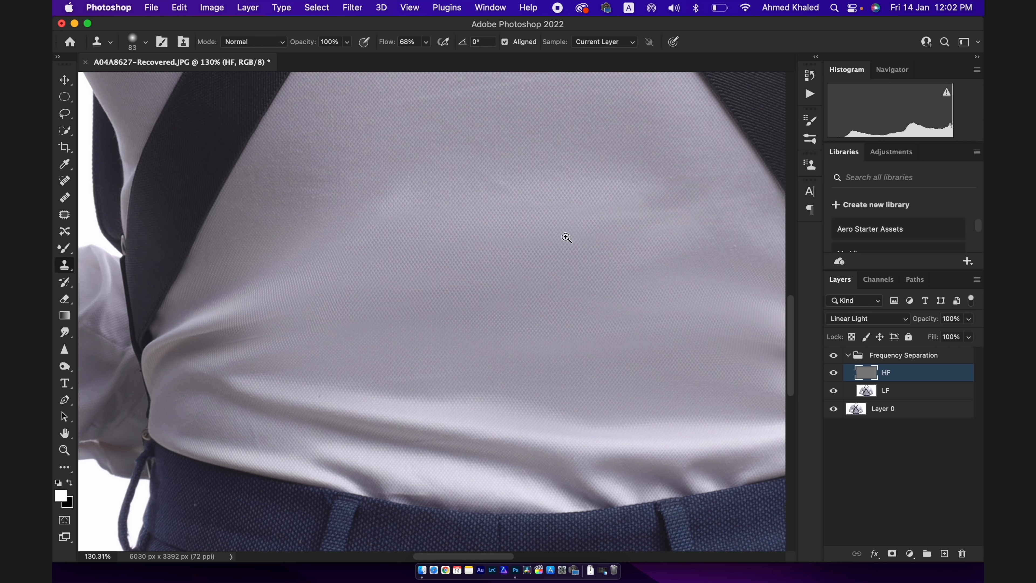
Compare the retouched lower back with the original by toggling the layer visibility.
scroll(530, 240, down, 5)
click(834, 409)
click(834, 410)
click(835, 409)
click(834, 409)
Sample clean weave on the HF layer and clone it over the remaining texture flaws on the lower back.
scroll(704, 309, up, 8)
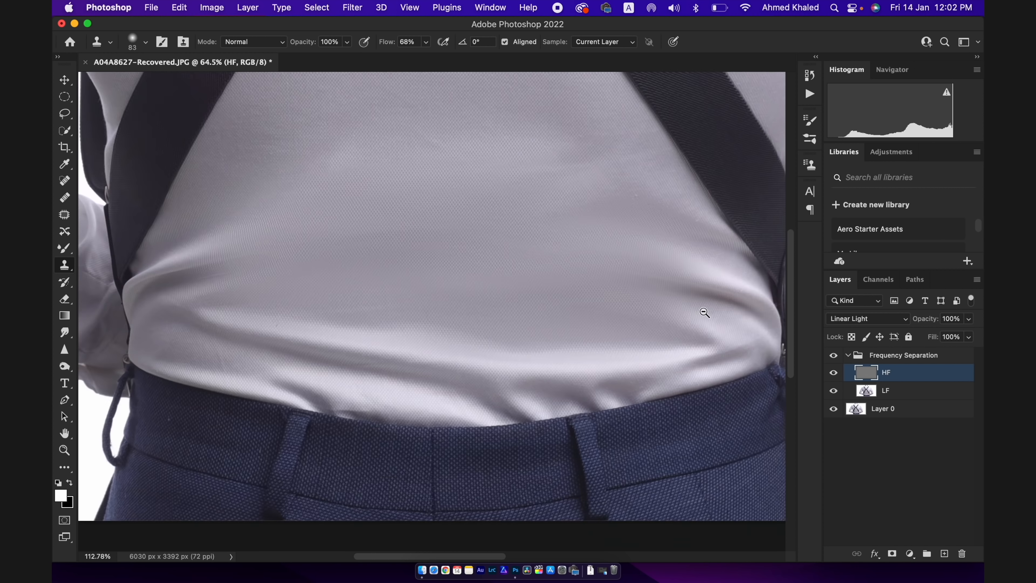
scroll(646, 346, up, 10)
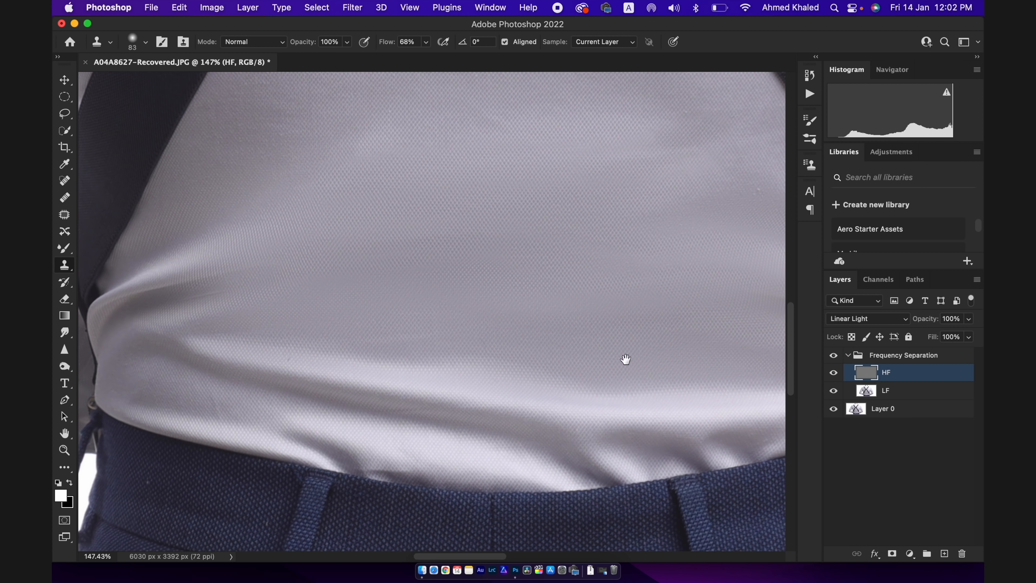
alt+click(493, 216)
click(472, 288)
alt+click(474, 236)
mouse_move(447, 328)
mouse_down()
mouse_move(400, 344)
mouse_move(432, 344)
mouse_move(342, 407)
mouse_up()
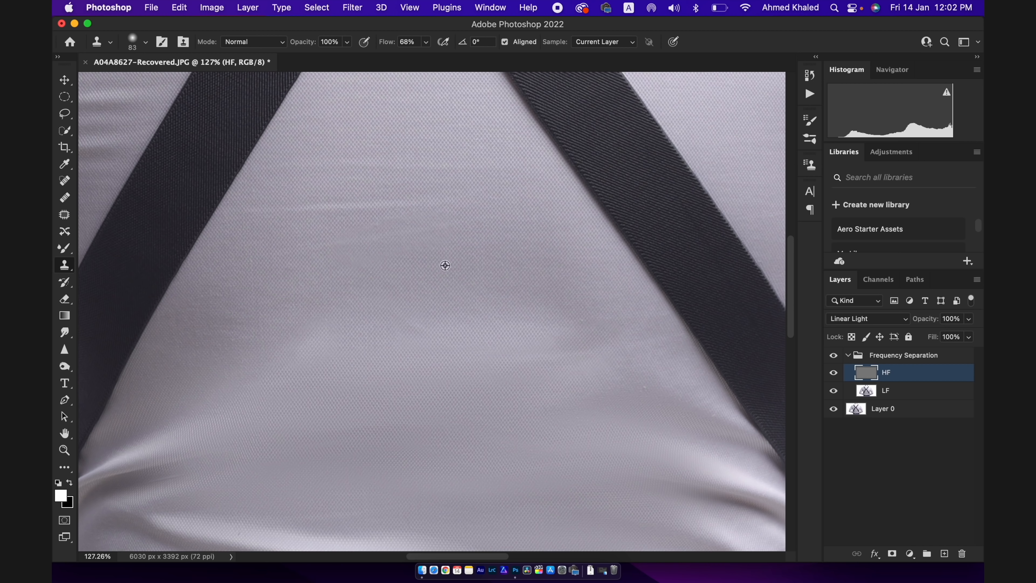
Return to the LF layer with the Mixer Brush at size 382 and blend the uneven shading between the two lower straps.
click(905, 396)
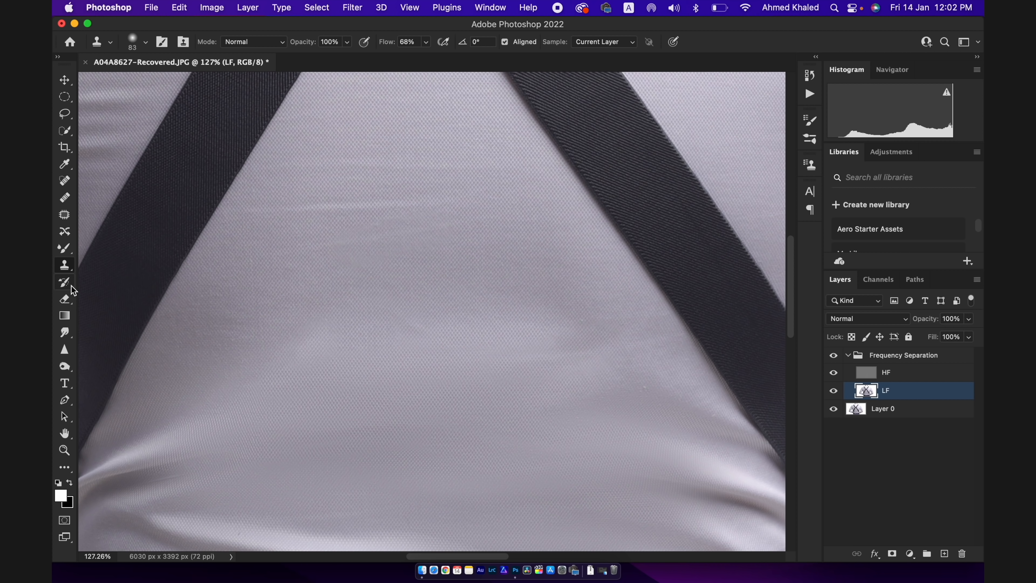
click(71, 247)
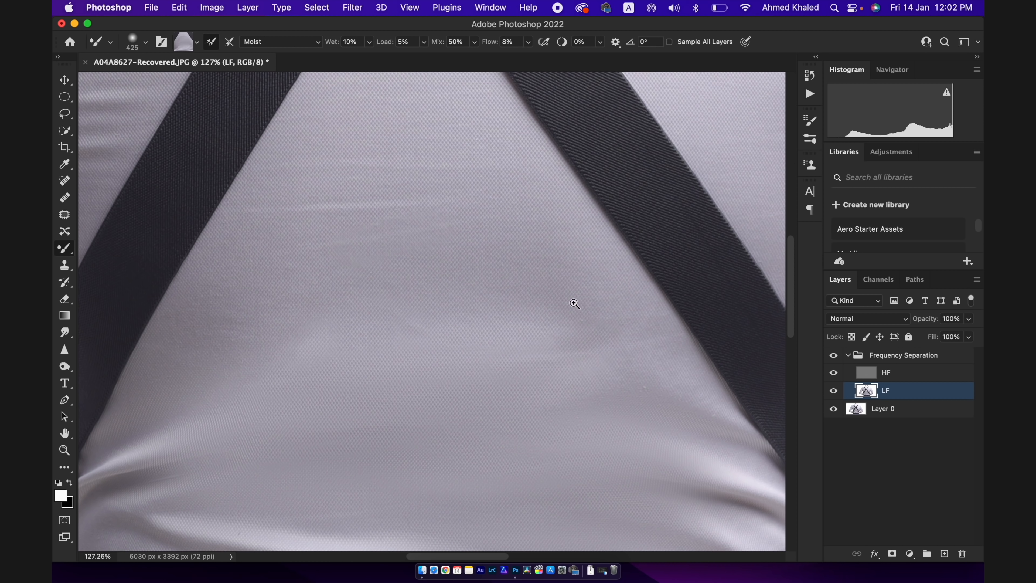
scroll(544, 301, down, 3)
scroll(508, 305, up, 2)
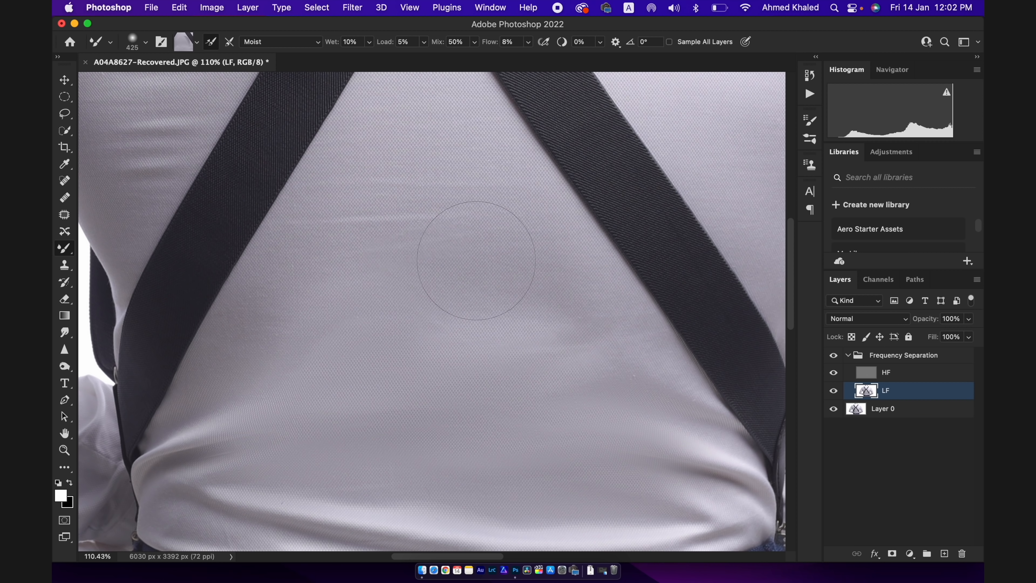
drag(476, 287, 459, 259)
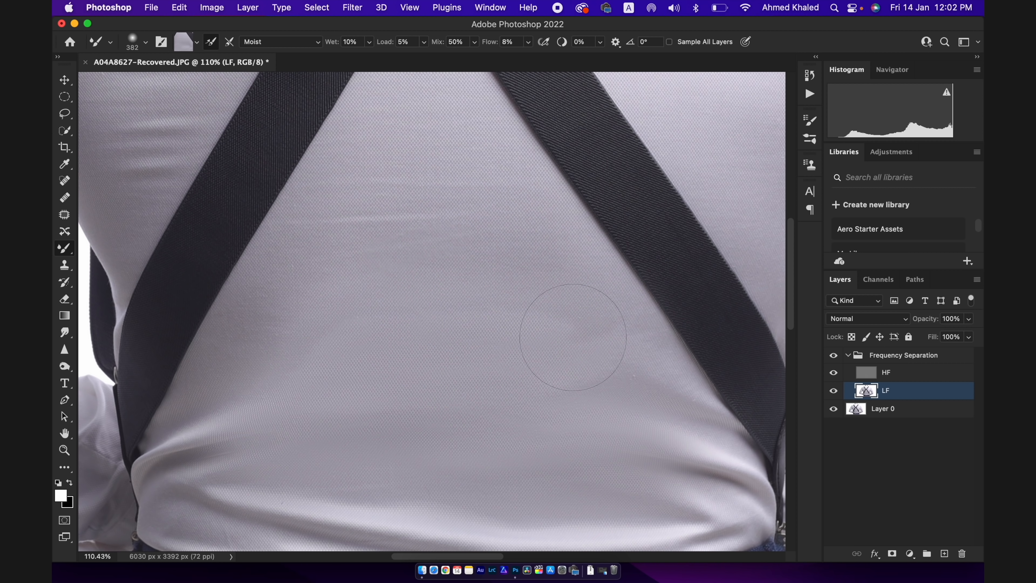
drag(483, 356, 496, 293)
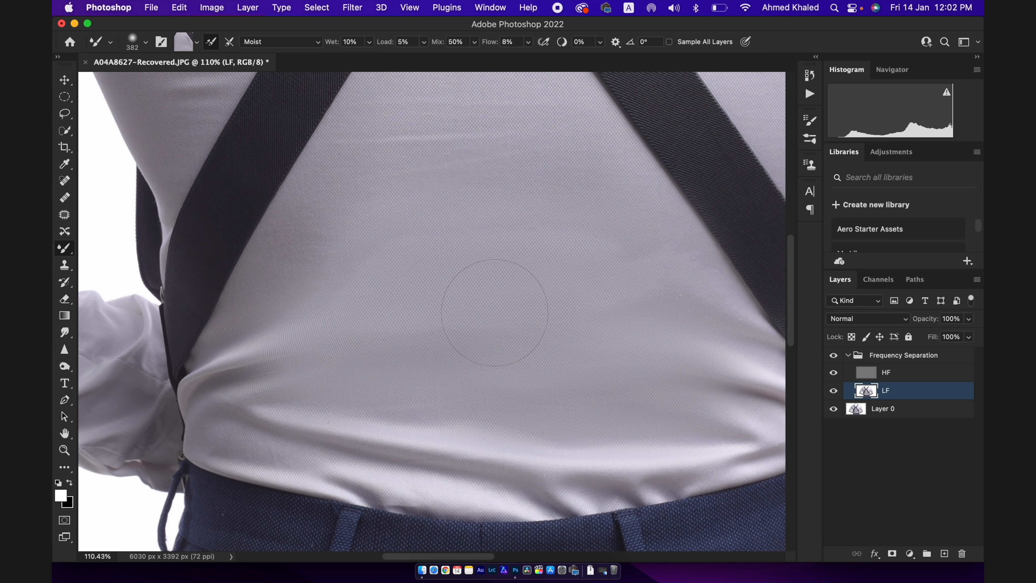